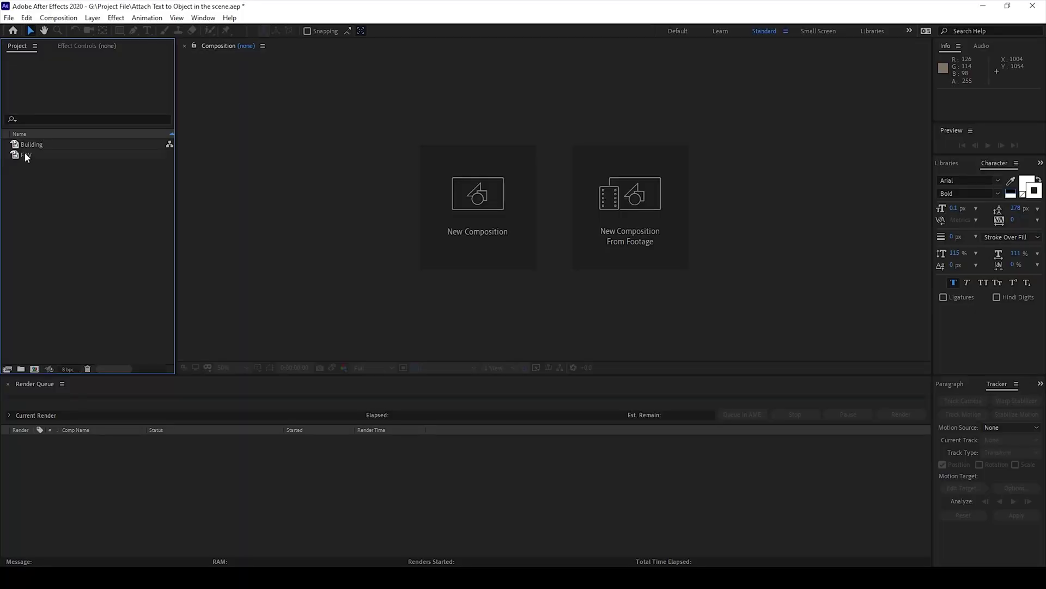
Step: Build the FPV 2 composition from the FPV drone footage and preview it, stopping at 0;00;06;23
{"action": "left_click", "coordinate": [25, 155]}
{"action": "left_click_drag", "start_coordinate": [34, 370], "coordinate": [35, 370]}
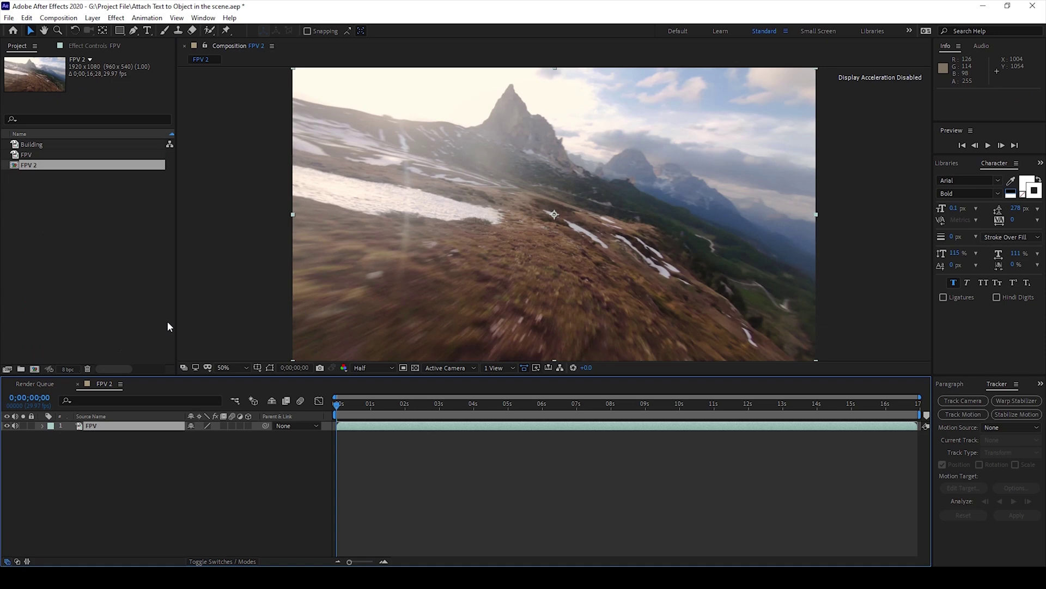
{"action": "key", "text": "space"}
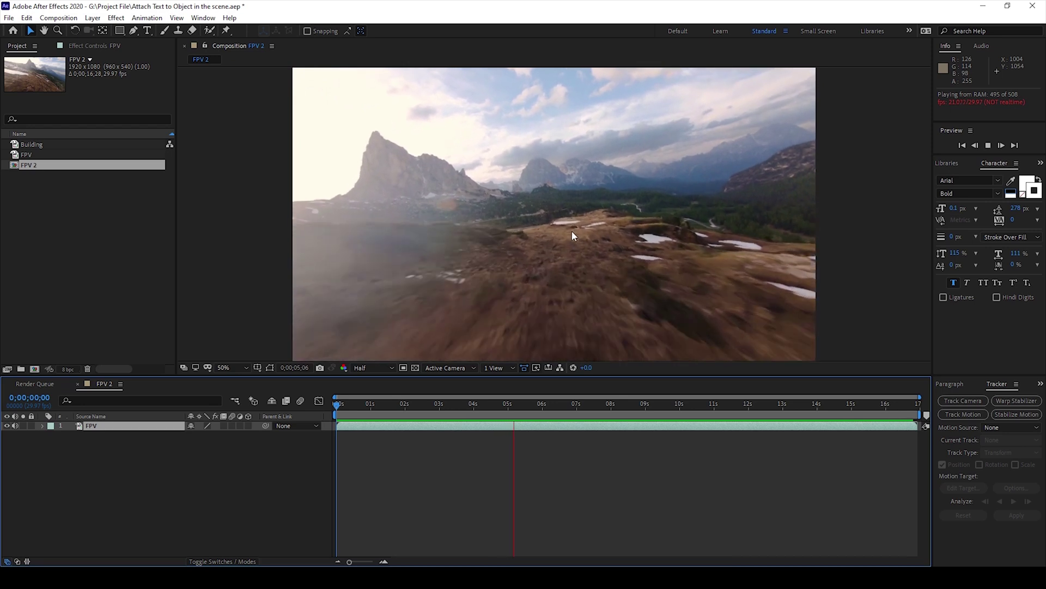
{"action": "key", "text": "space"}
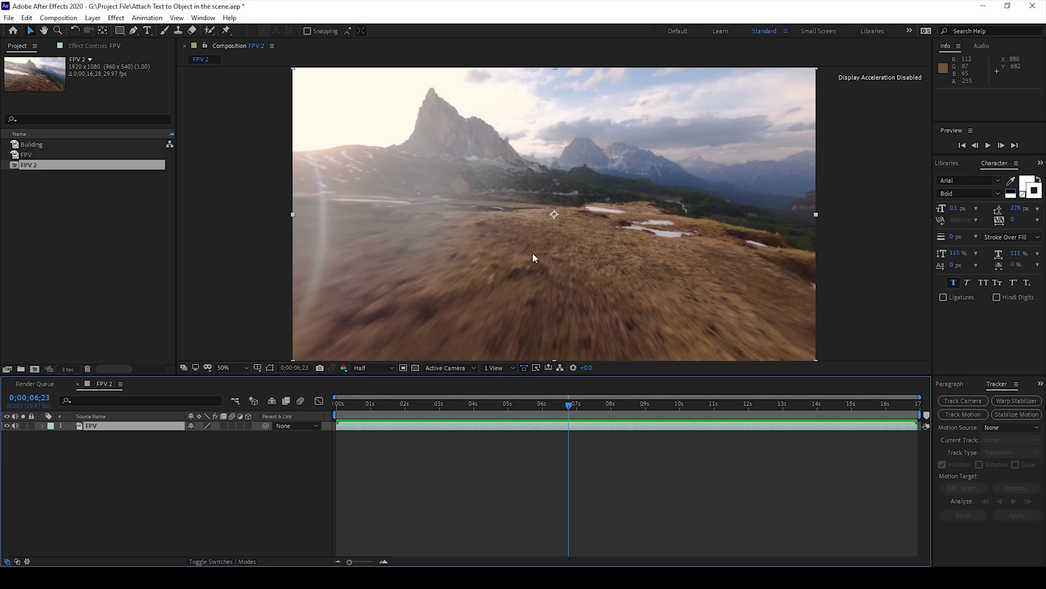
Step: Search Effects & Presets for '3d camera' to list the 3D Camera Tracker effect
{"action": "left_click", "coordinate": [951, 168]}
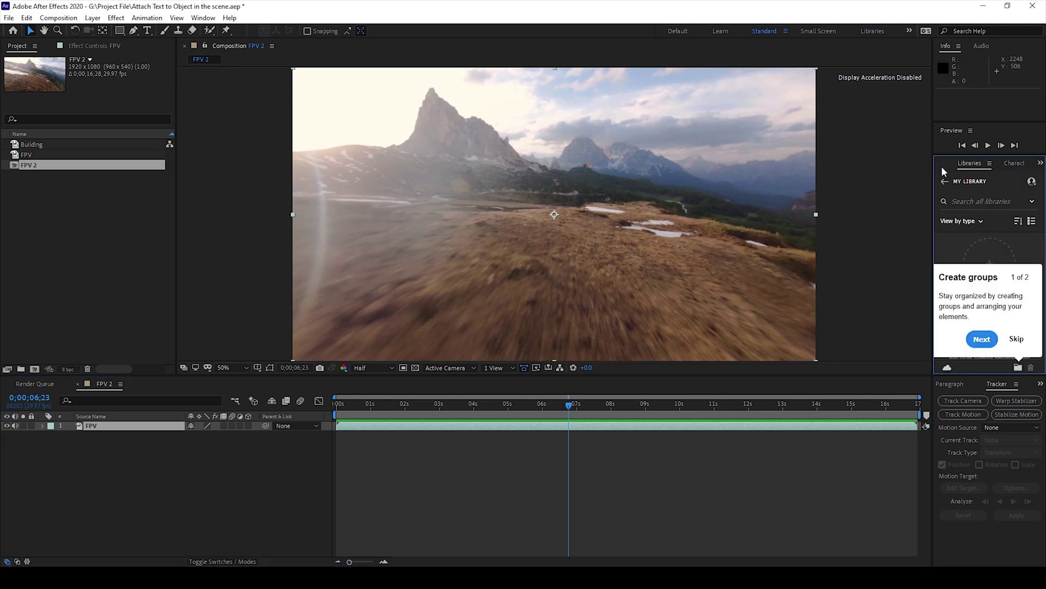
{"action": "left_click", "coordinate": [940, 166]}
{"action": "double_click", "coordinate": [969, 176]}
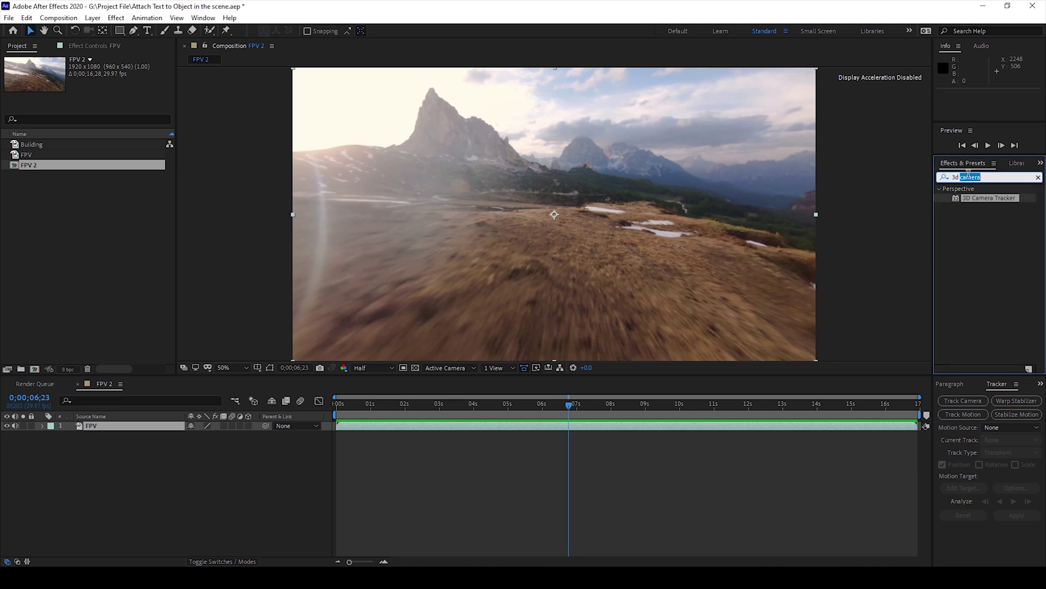
{"action": "key", "text": "BackSpace"}
{"action": "type", "text": "3d camera"}
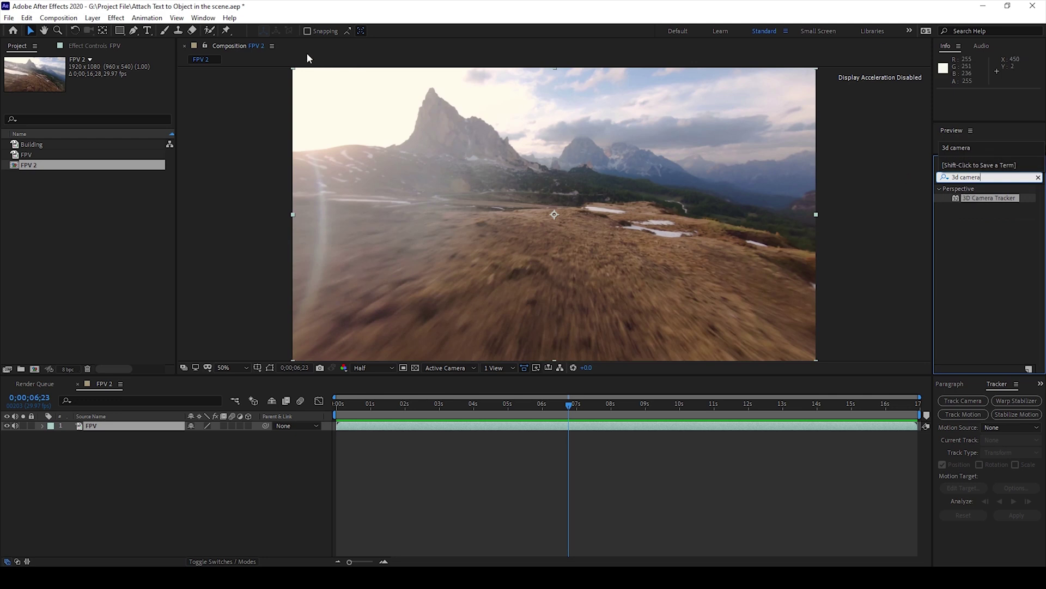
{"action": "left_click", "coordinate": [201, 18]}
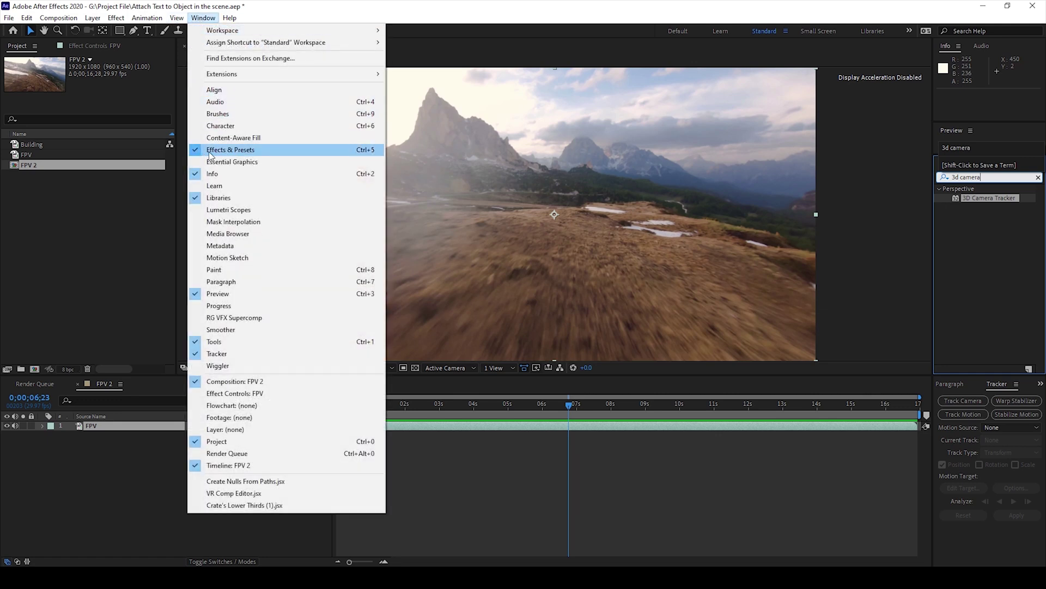
{"action": "left_click", "coordinate": [238, 154]}
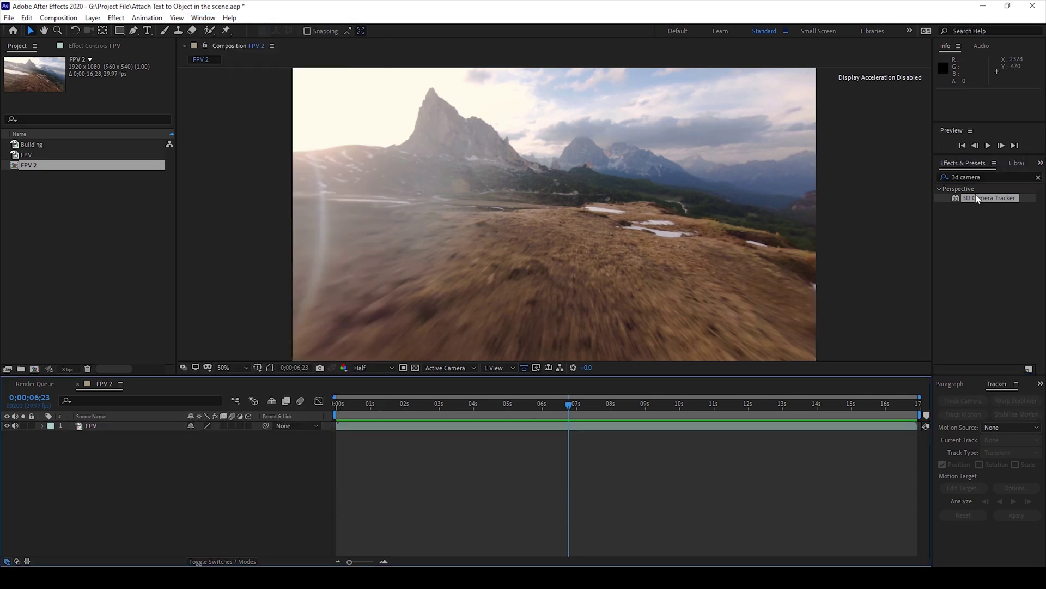
Step: Apply 3D Camera Tracker to the FPV footage and select ground track points near the frame centre
{"action": "left_click_drag", "start_coordinate": [984, 202], "coordinate": [699, 242]}
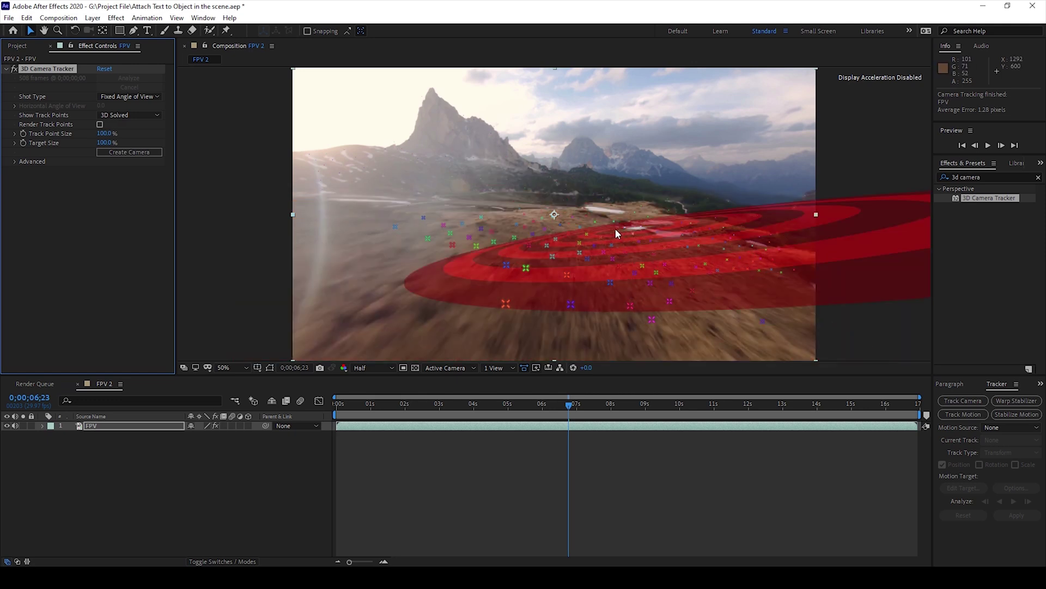
{"action": "left_click", "coordinate": [585, 253]}
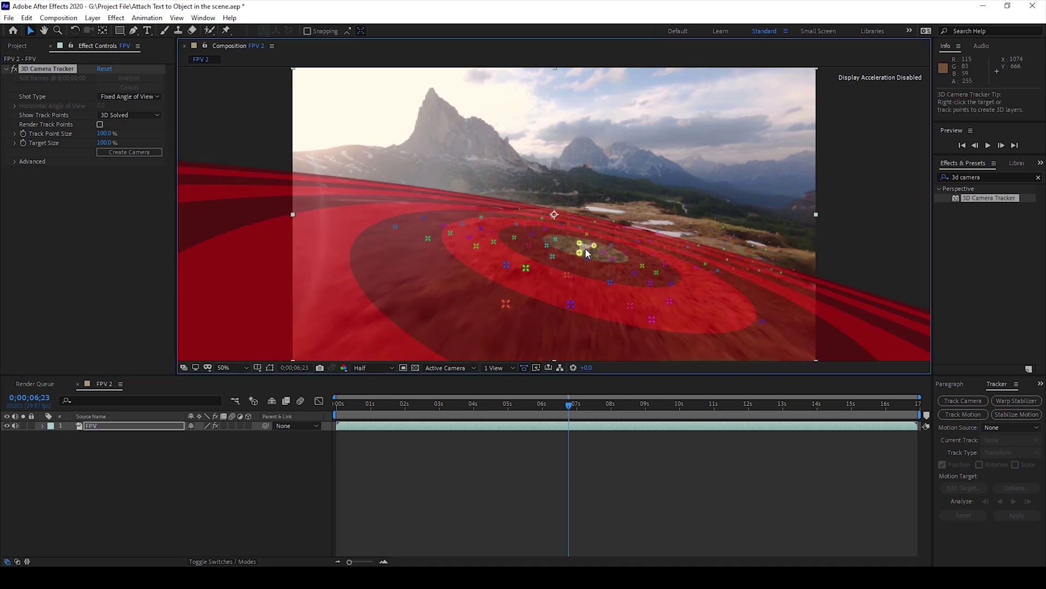
Step: Create a Text layer and 3D Tracker Camera from the selected ground track points
{"action": "right_click", "coordinate": [586, 253]}
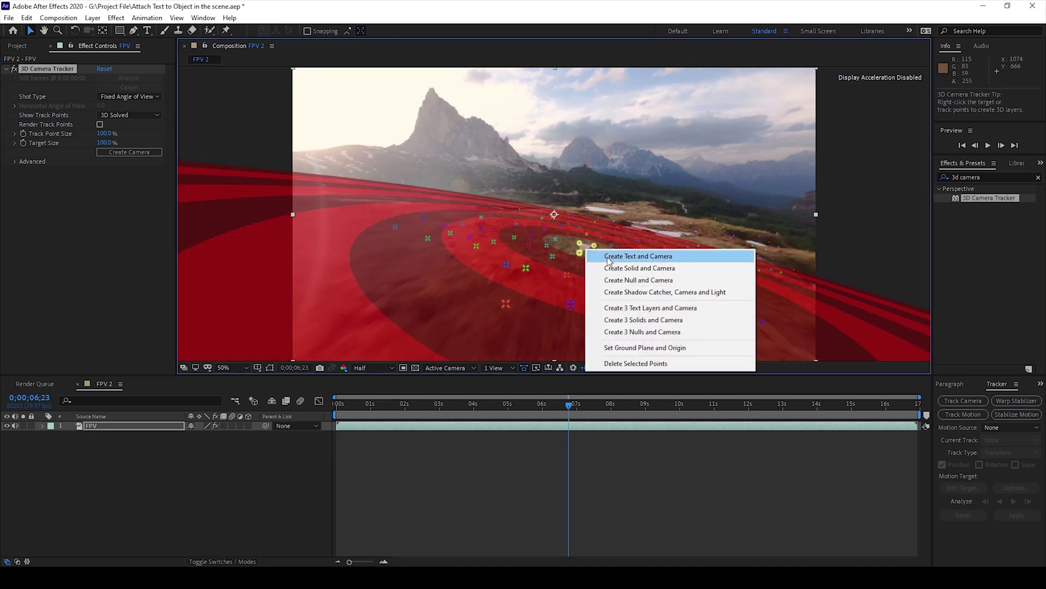
{"action": "left_click", "coordinate": [608, 261]}
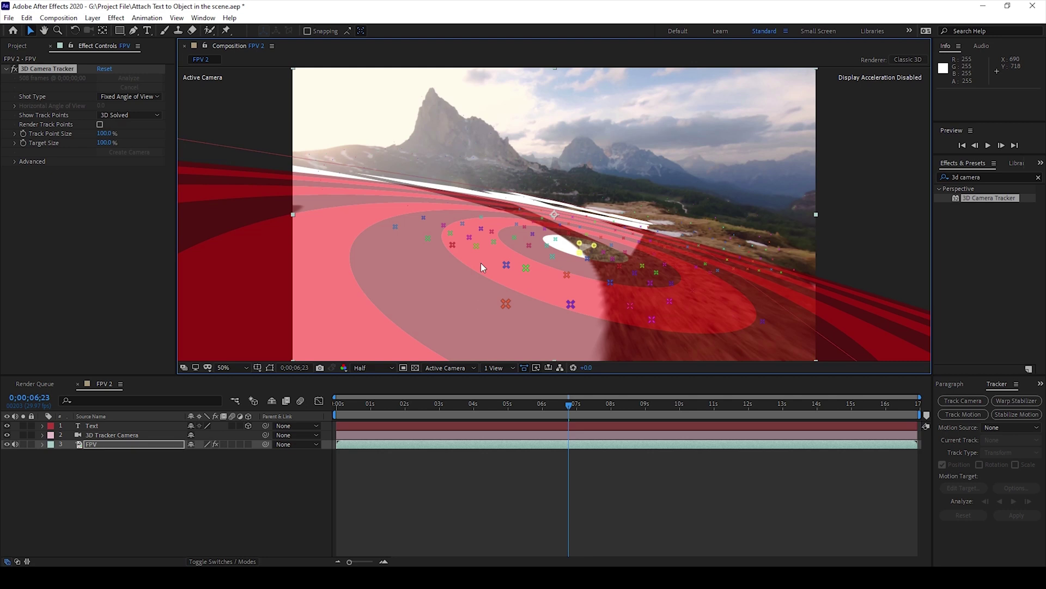
{"action": "left_click", "coordinate": [44, 427]}
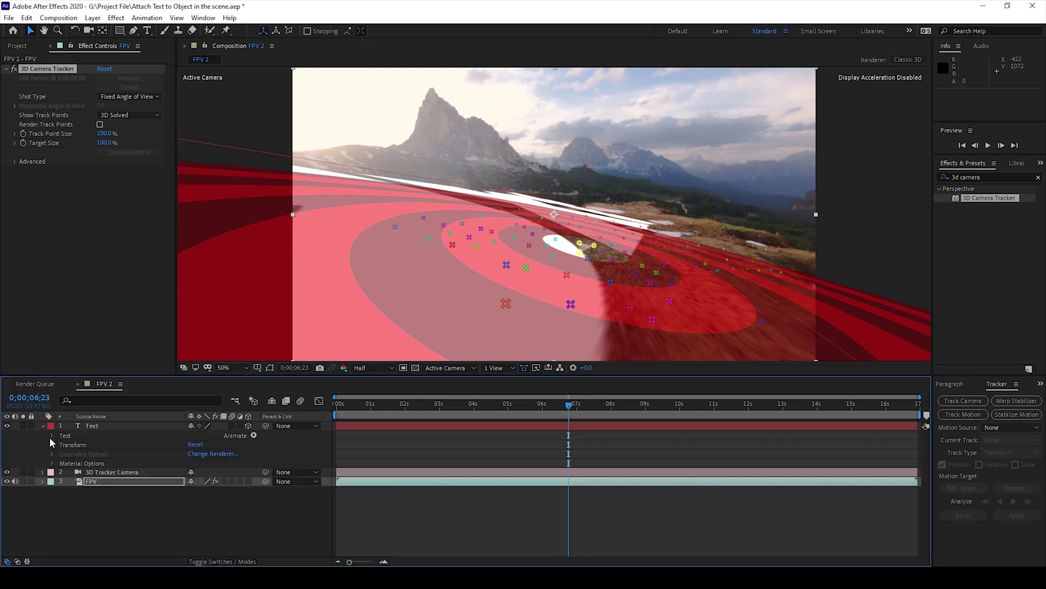
Step: Set the Text layer's Scale to 5000%
{"action": "left_click", "coordinate": [53, 445]}
{"action": "left_click", "coordinate": [203, 472]}
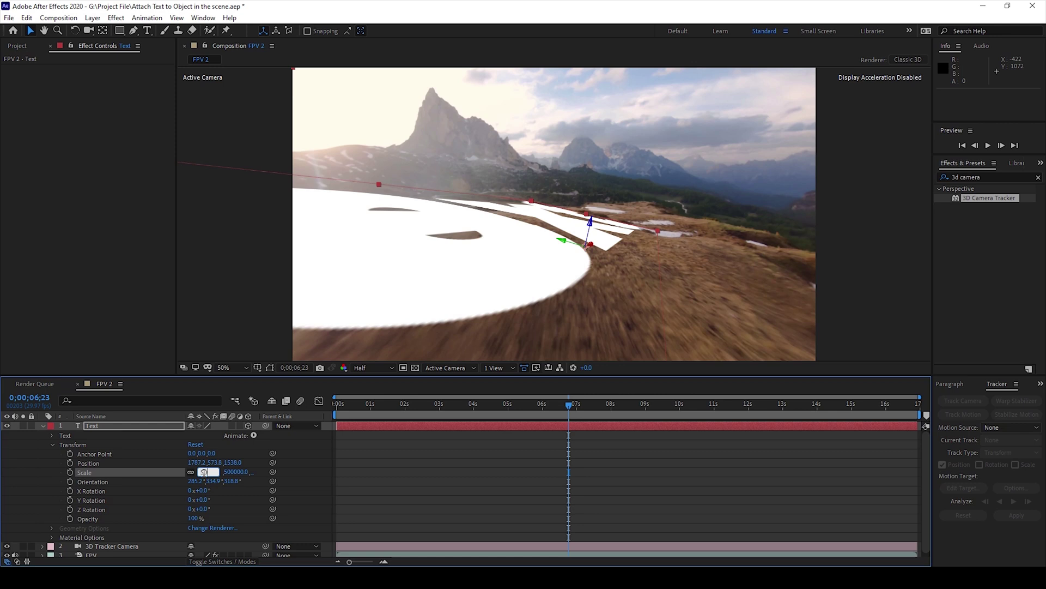
{"action": "type", "text": "50000"}
{"action": "key", "text": "Return"}
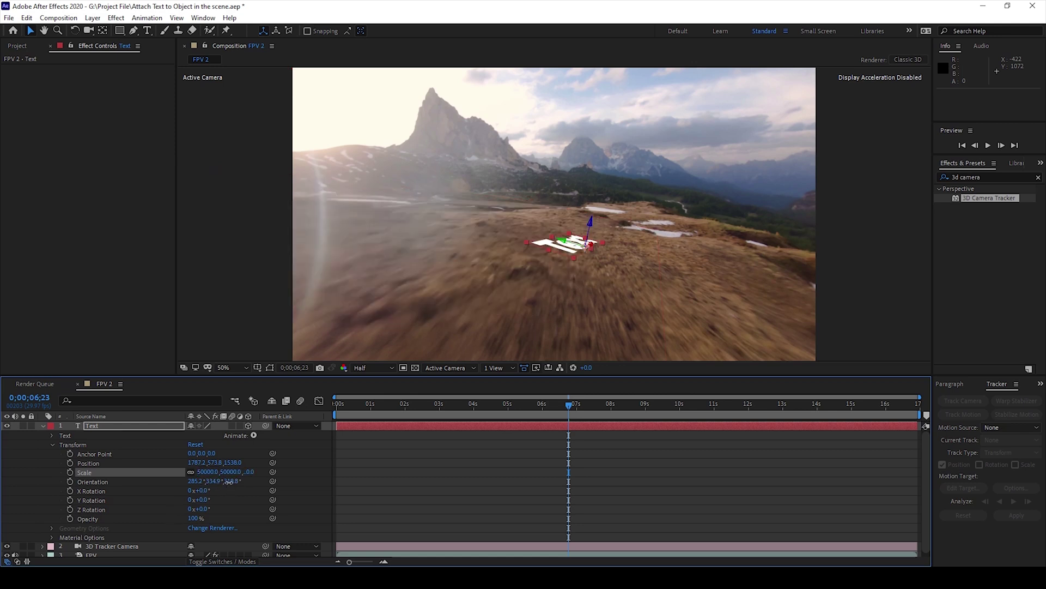
Step: Set the text's Orientation to 0°, 0°, 19° so it stands upright facing the camera
{"action": "left_click_drag", "start_coordinate": [228, 482], "coordinate": [228, 481]}
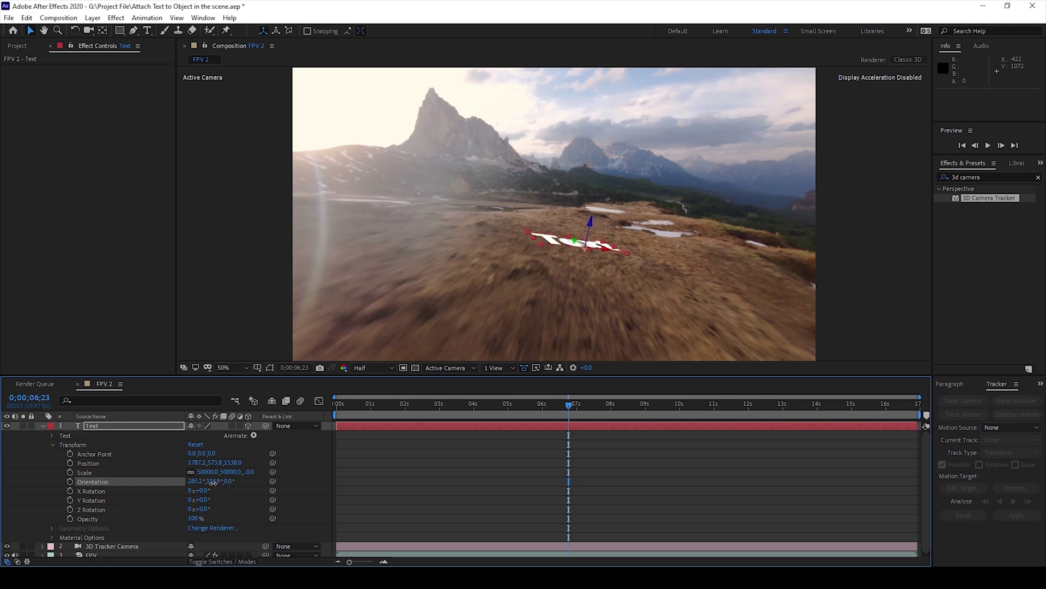
{"action": "left_click", "coordinate": [212, 481]}
{"action": "type", "text": "0"}
{"action": "key", "text": "Return"}
{"action": "left_click", "coordinate": [194, 481]}
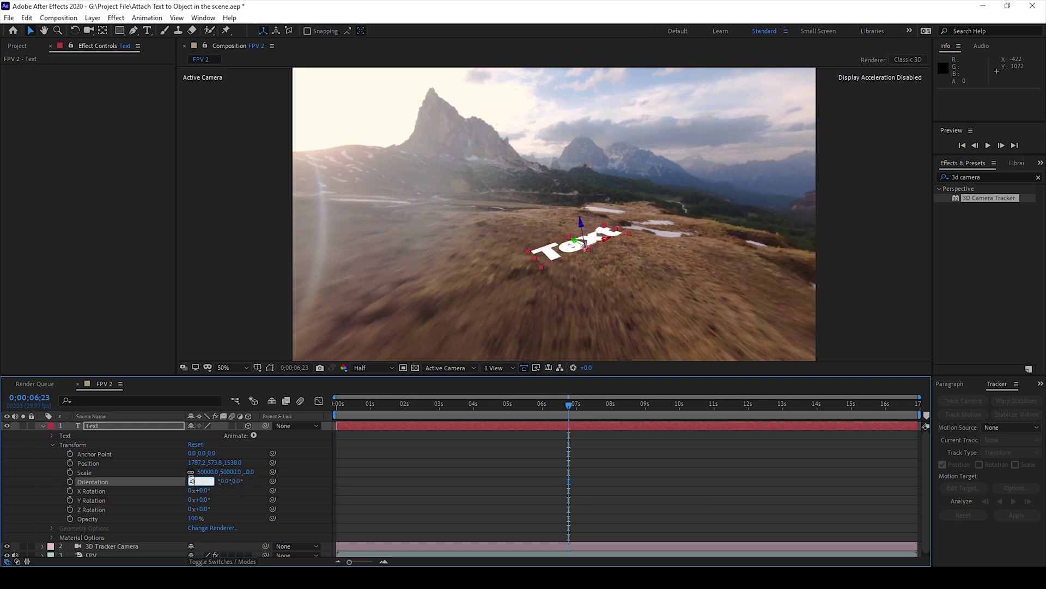
{"action": "type", "text": "0"}
{"action": "key", "text": "Return"}
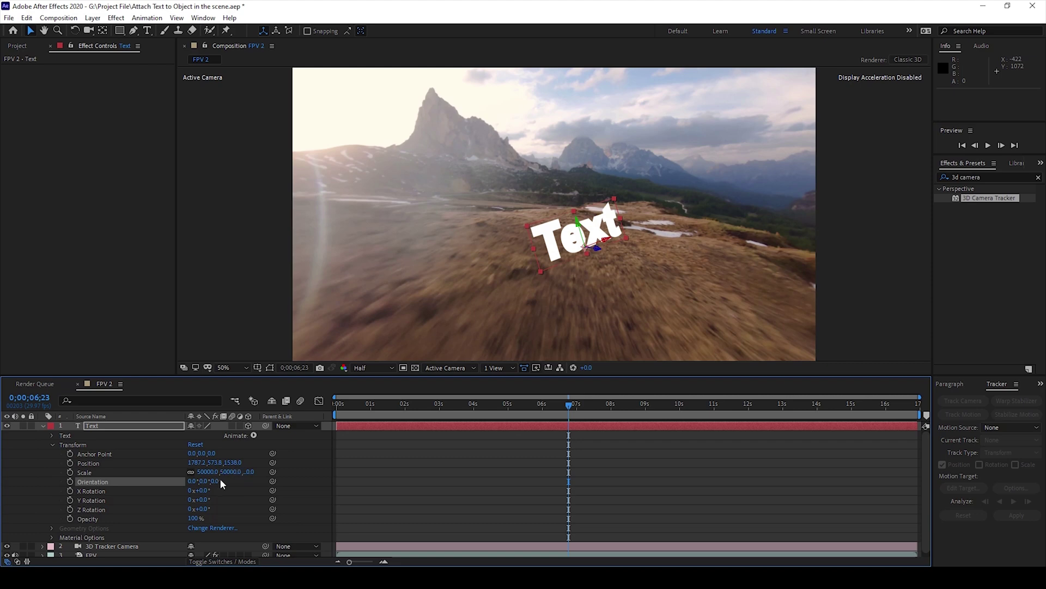
{"action": "left_click_drag", "start_coordinate": [217, 480], "coordinate": [228, 481]}
{"action": "left_click", "coordinate": [357, 404]}
Step: Preview the tracked text over the ground, stopping at 0;00;06;19
{"action": "key", "text": "space"}
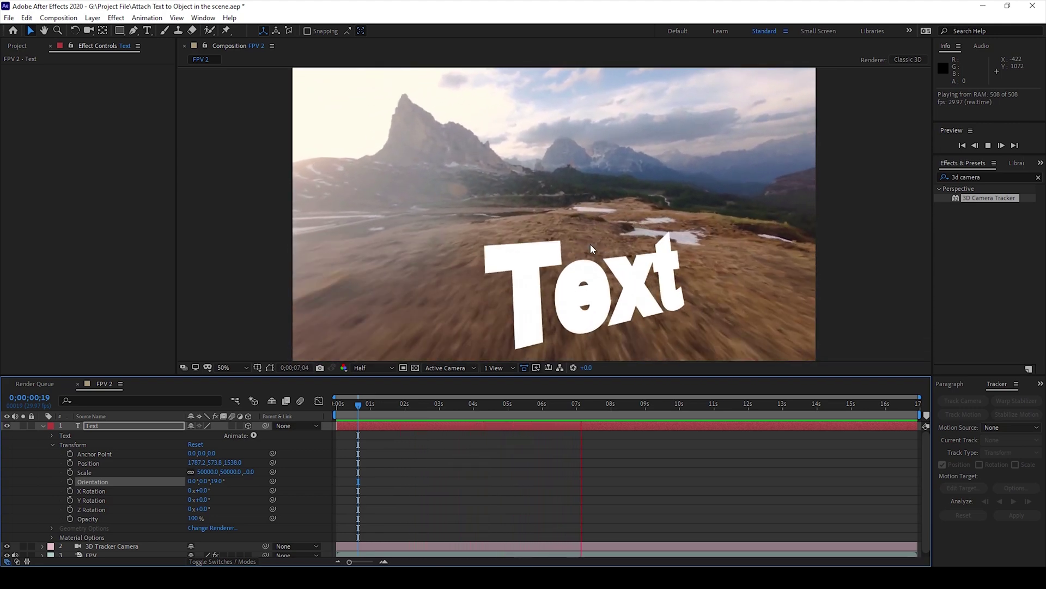
{"action": "key", "text": "space"}
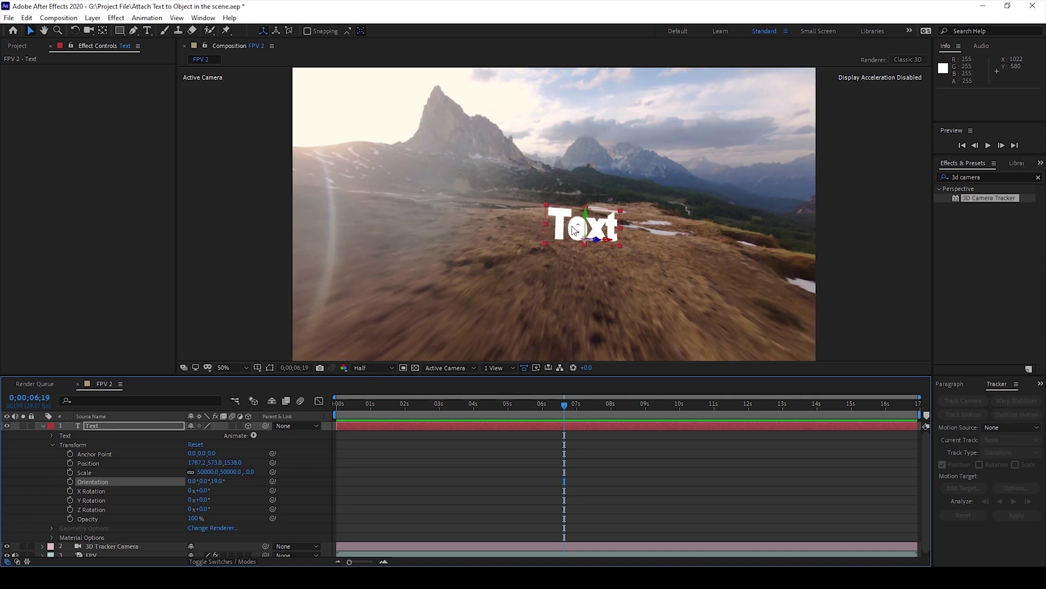
Step: Enable motion blur on the Text layer and preview the blurred result, stopping at 0;00;07;25
{"action": "left_click", "coordinate": [231, 425]}
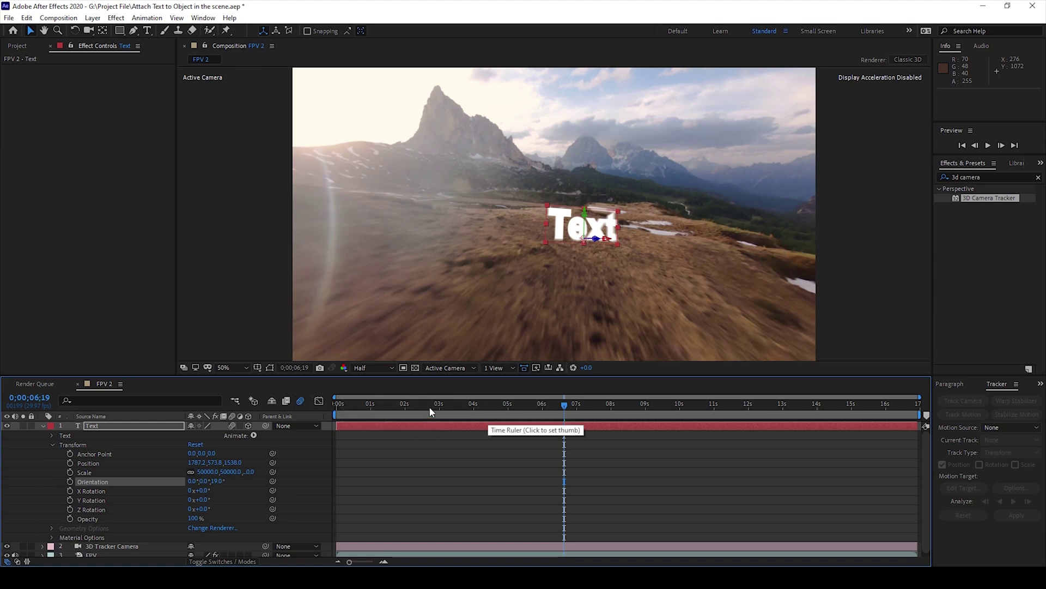
{"action": "left_click", "coordinate": [429, 407]}
{"action": "key", "text": "space"}
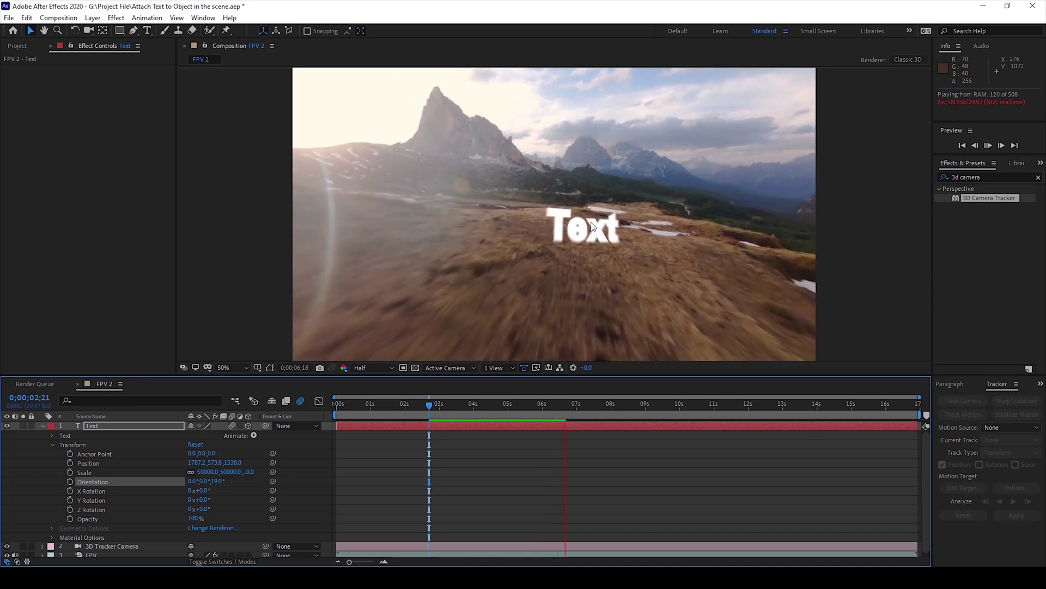
{"action": "left_click", "coordinate": [457, 403]}
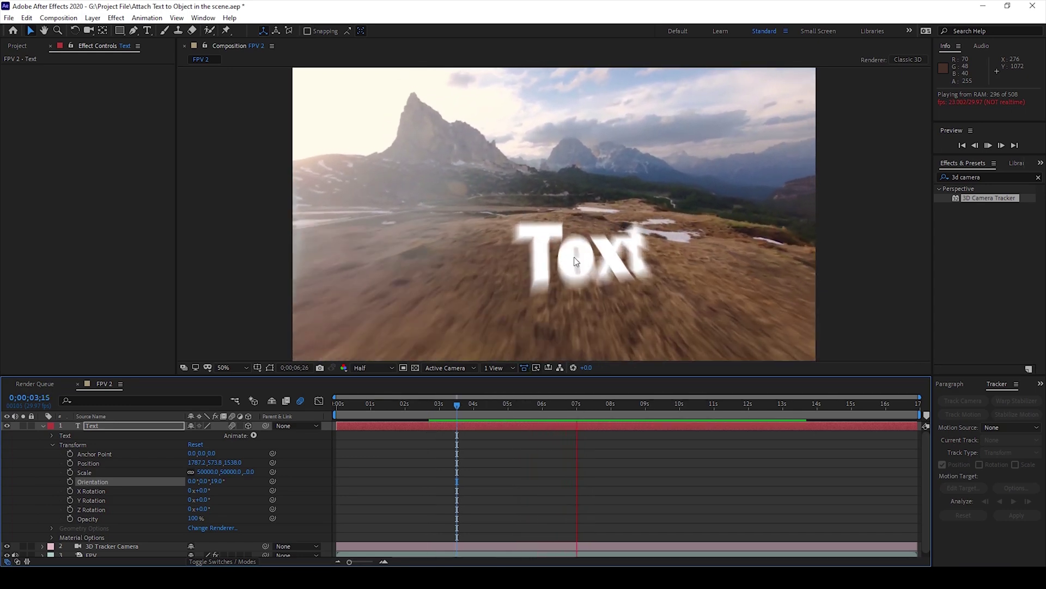
{"action": "key", "text": "space"}
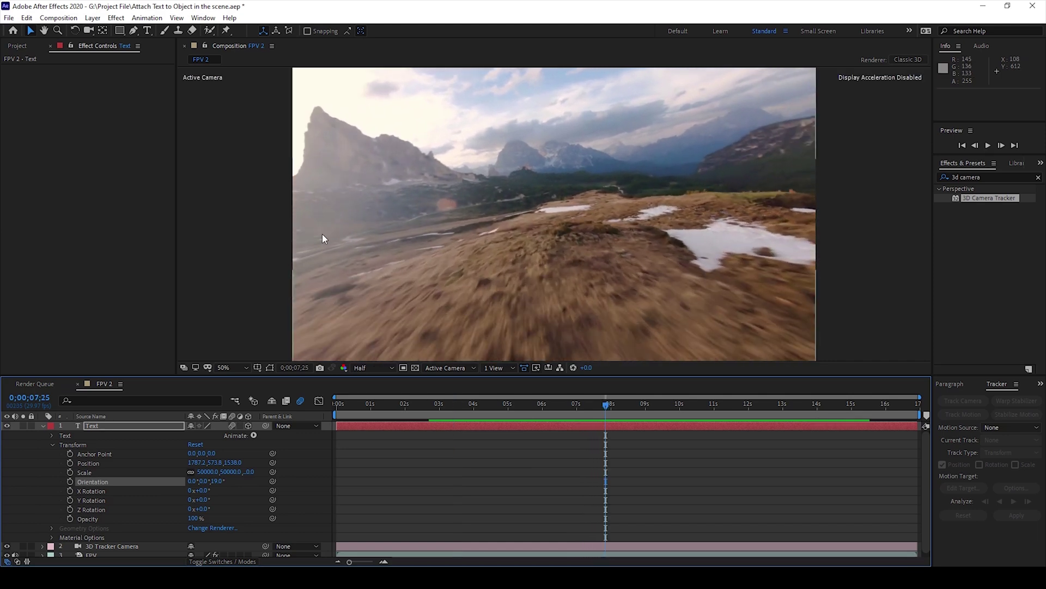
{"action": "left_click", "coordinate": [24, 46]}
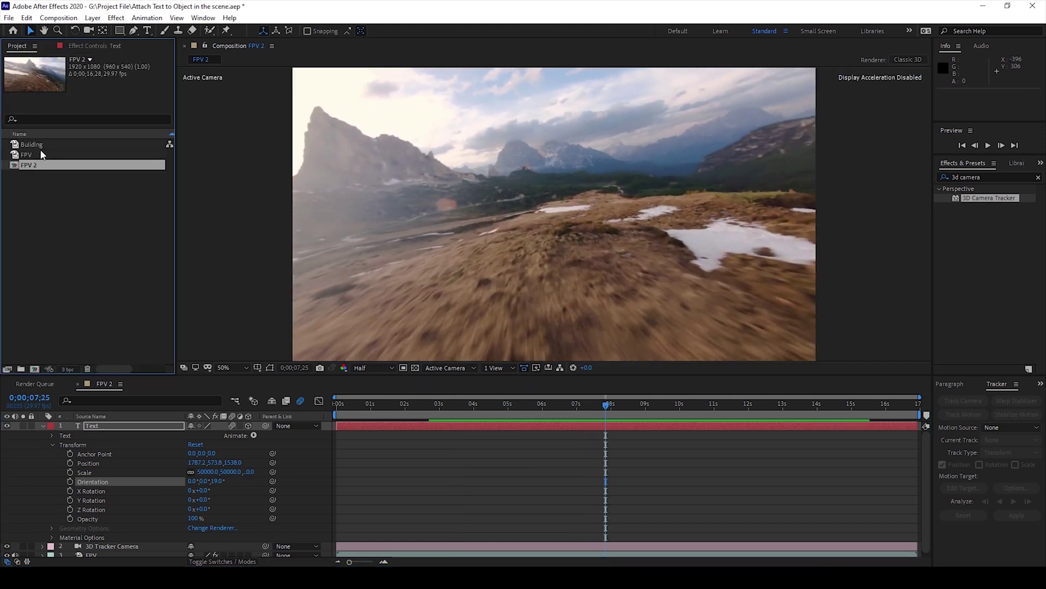
Step: Create the Building 2 composition from the Building footage and camera-track it with 3D Camera Tracker
{"action": "left_click", "coordinate": [27, 144]}
{"action": "left_click_drag", "start_coordinate": [26, 145], "coordinate": [34, 371]}
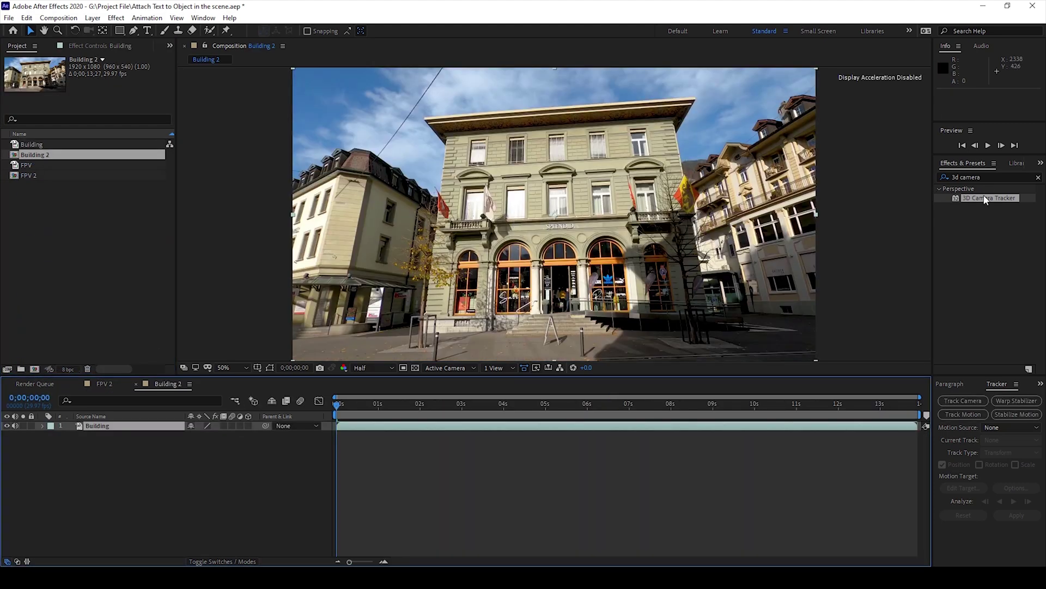
{"action": "left_click_drag", "start_coordinate": [984, 200], "coordinate": [699, 201]}
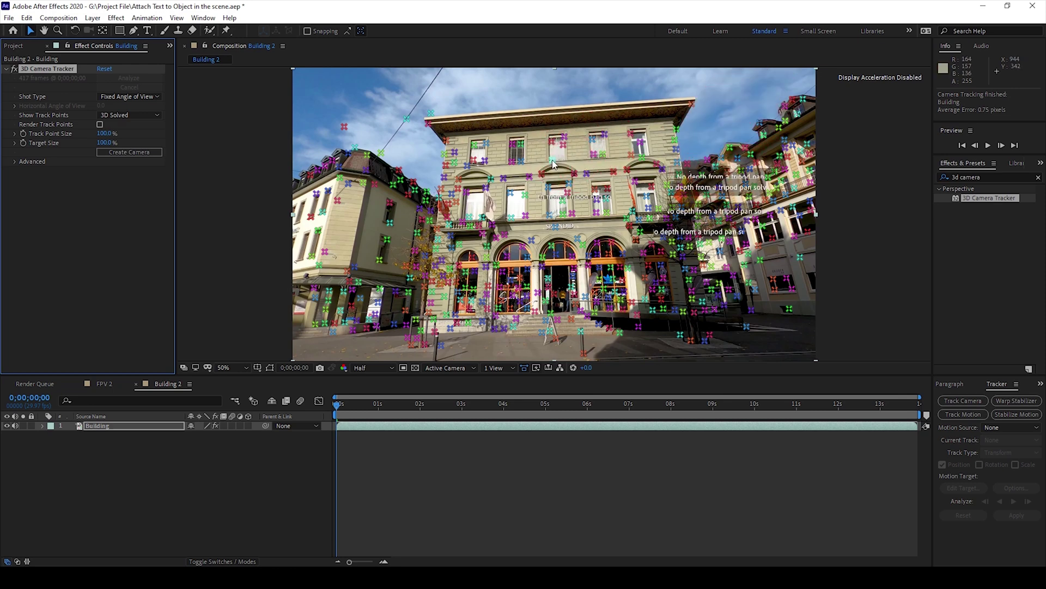
{"action": "mouse_move", "coordinate": [548, 197]}
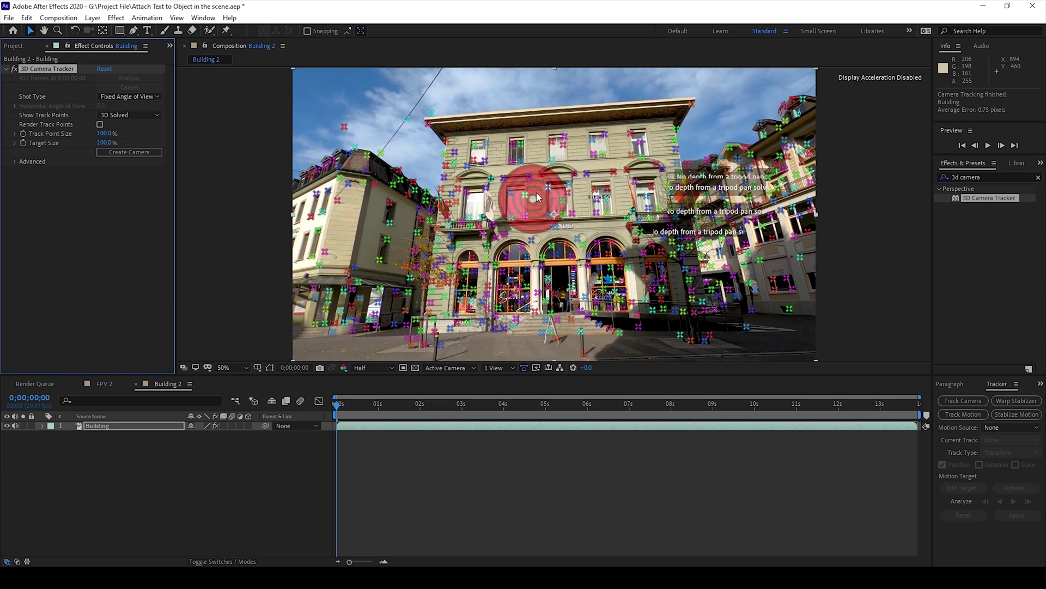
Step: Create a Text layer and tracker camera on the building's front wall above the balcony
{"action": "right_click", "coordinate": [546, 208]}
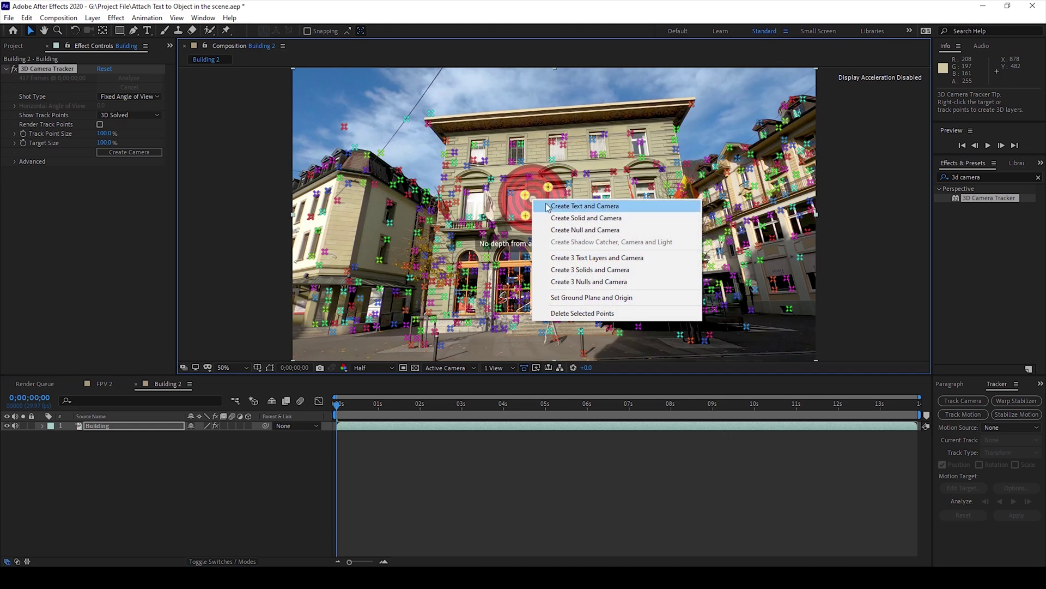
{"action": "left_click", "coordinate": [585, 206]}
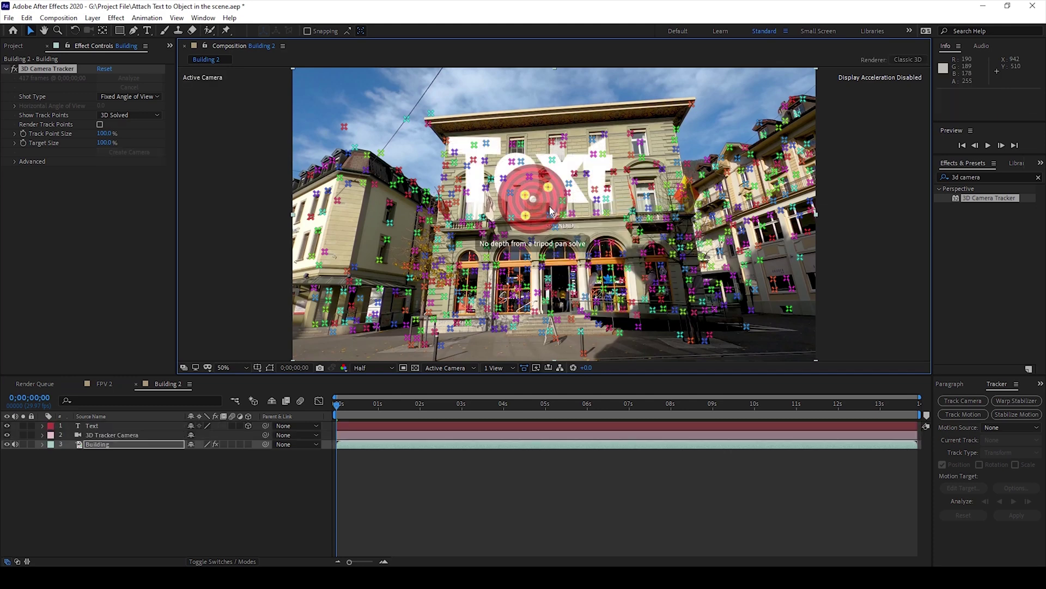
{"action": "left_click", "coordinate": [374, 455]}
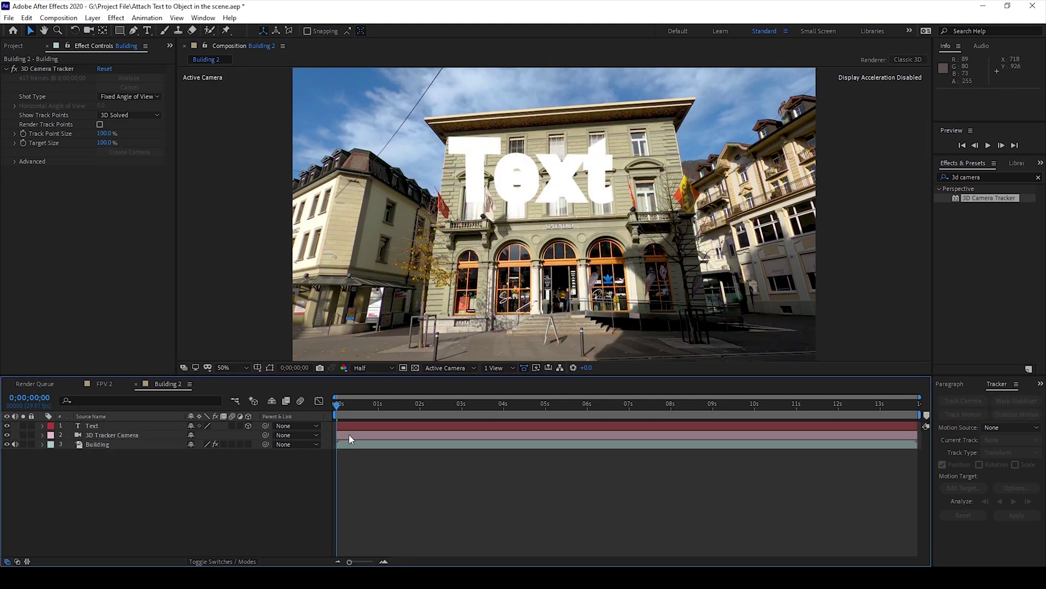
Step: Make the façade's word Text solid black by swapping fill and stroke, then preview
{"action": "double_click", "coordinate": [504, 171]}
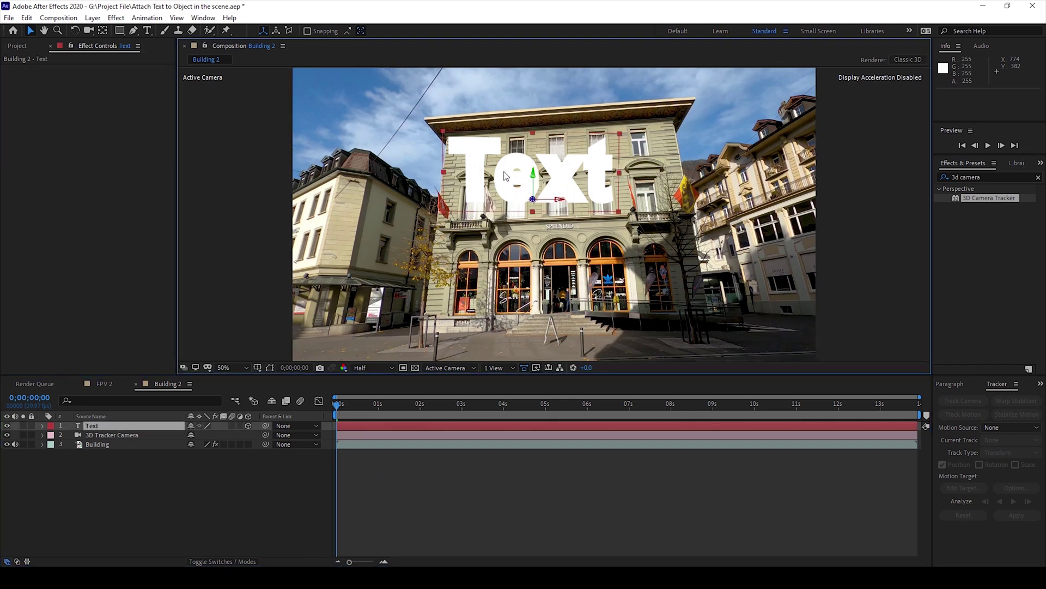
{"action": "left_click", "coordinate": [1018, 185]}
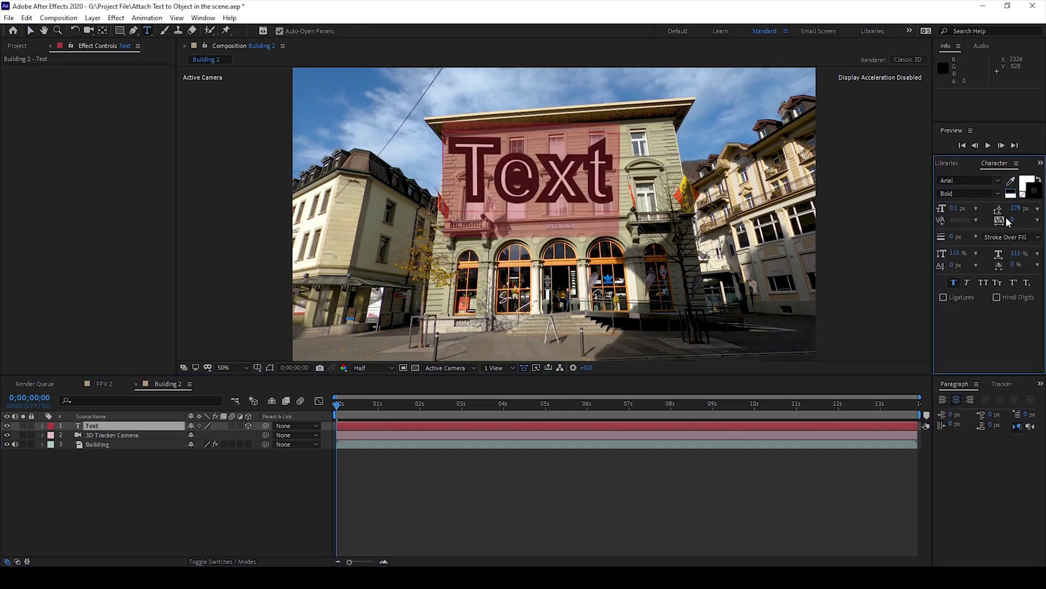
{"action": "left_click", "coordinate": [1038, 180]}
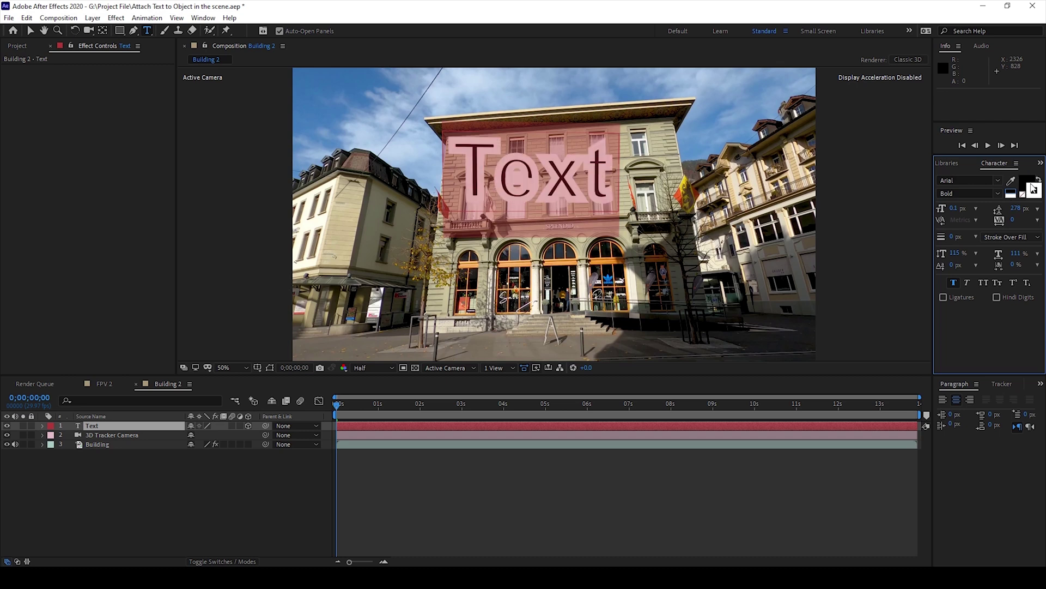
{"action": "left_click", "coordinate": [1036, 195]}
{"action": "left_click", "coordinate": [1011, 191]}
{"action": "left_click", "coordinate": [344, 413]}
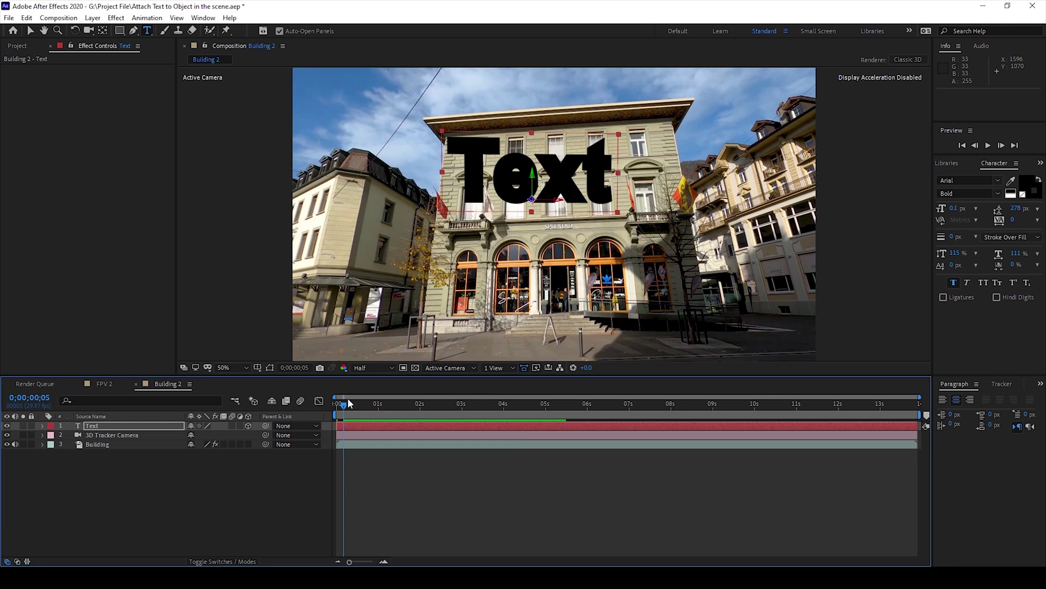
{"action": "key", "text": "space"}
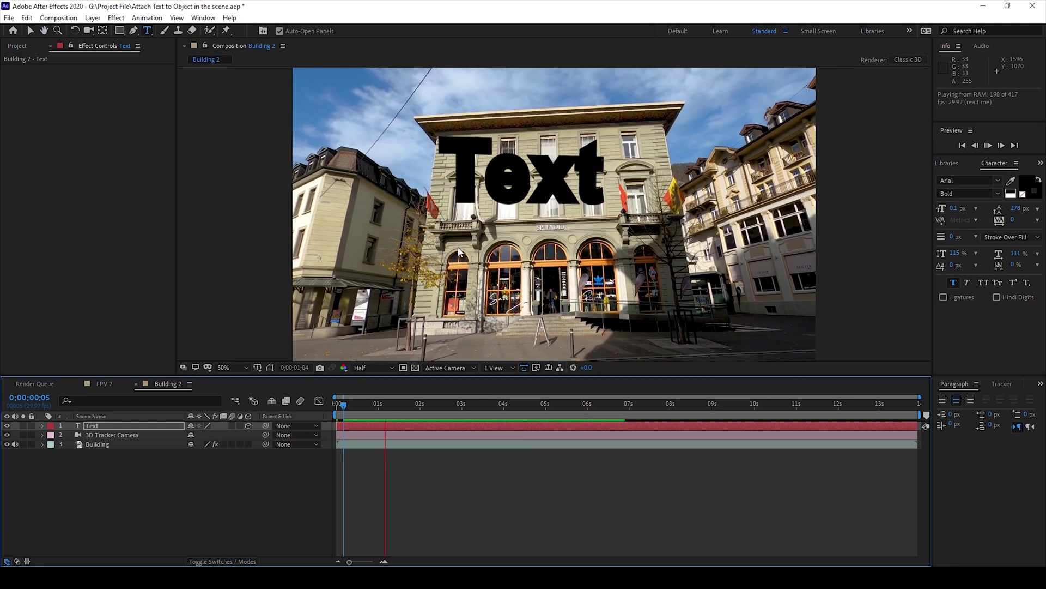